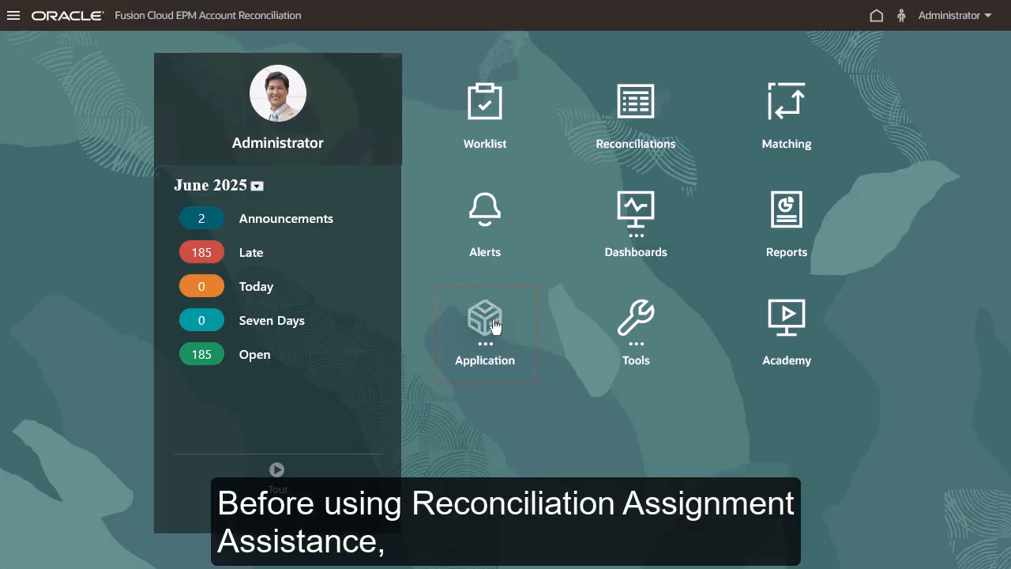
Enable Predictive AI in the Artificial Intelligence system settings of the application configuration.
{"action": "left_click", "coordinate": [497, 326]}
{"action": "left_click", "coordinate": [818, 442]}
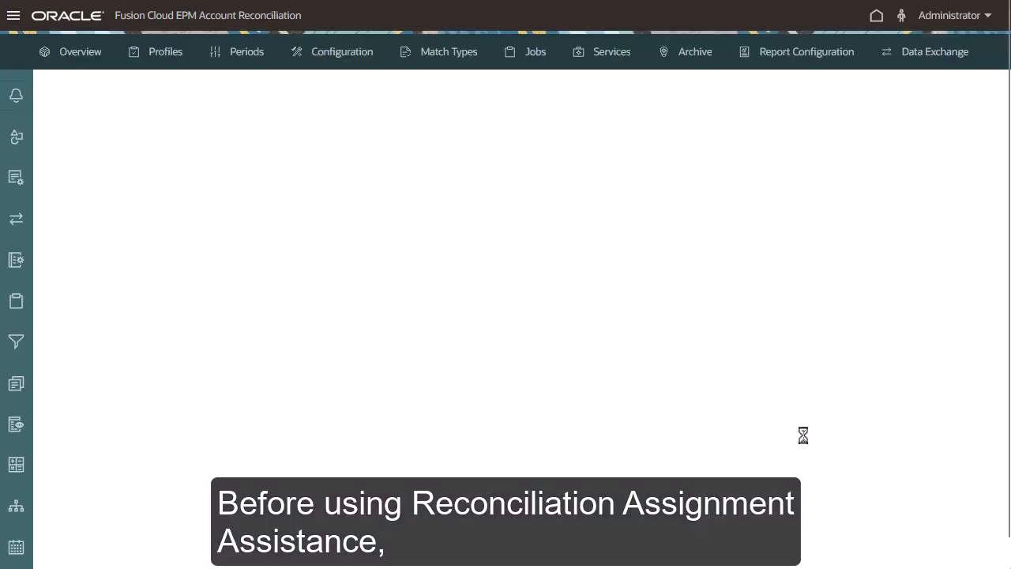
{"action": "scroll", "coordinate": [31, 552], "scroll_direction": "down", "scroll_amount": 1}
{"action": "left_click", "coordinate": [17, 557]}
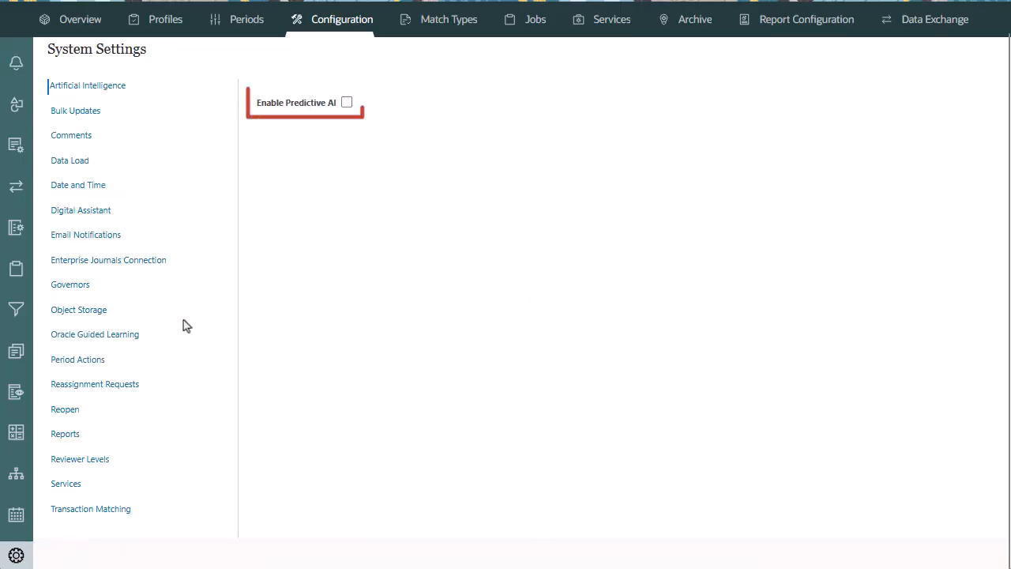
{"action": "left_click", "coordinate": [346, 103]}
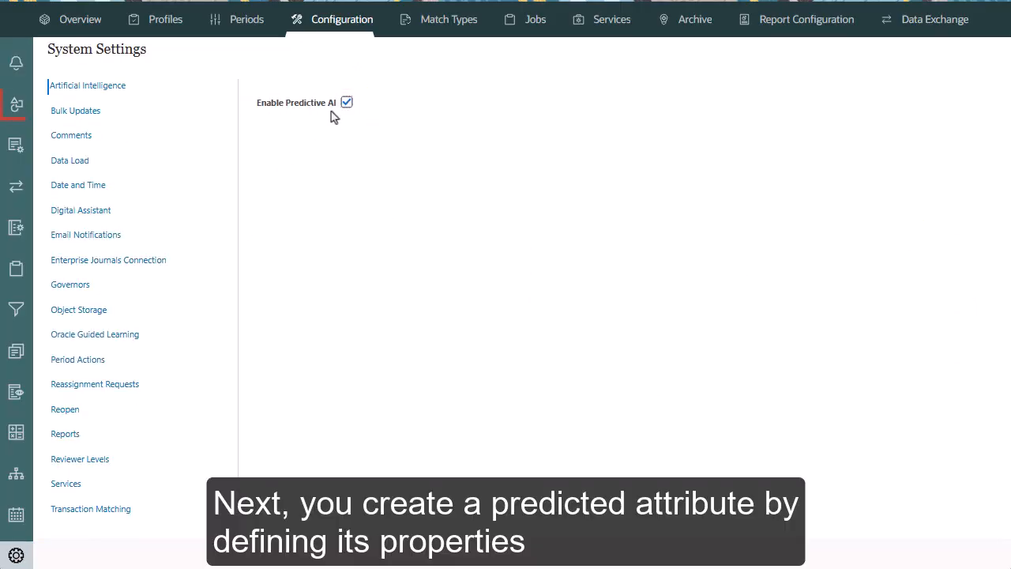
Start a new predicted attribute and name it Predicted Risk Rating.
{"action": "left_click", "coordinate": [12, 115]}
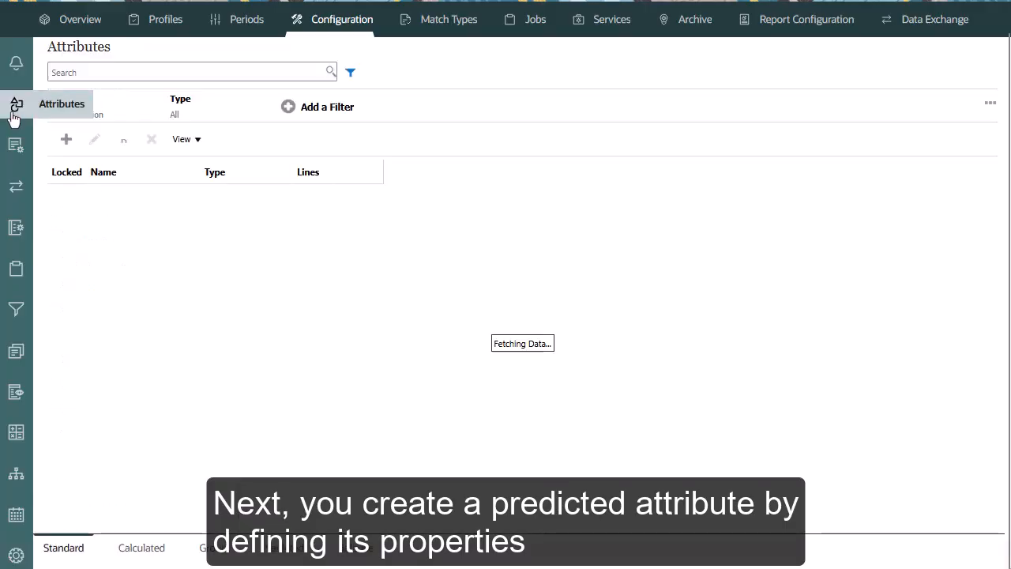
{"action": "left_click", "coordinate": [288, 555]}
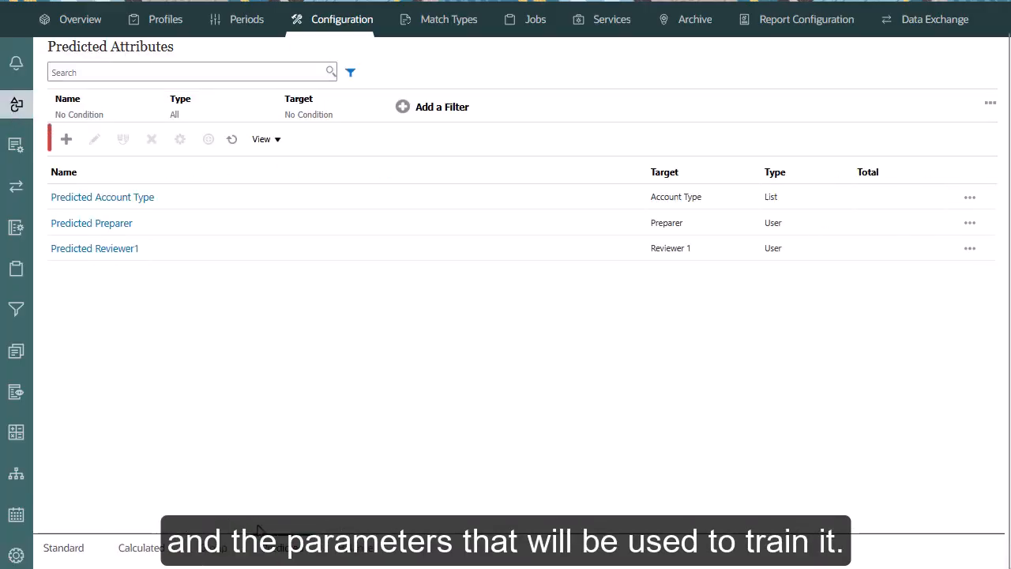
{"action": "left_click", "coordinate": [66, 140]}
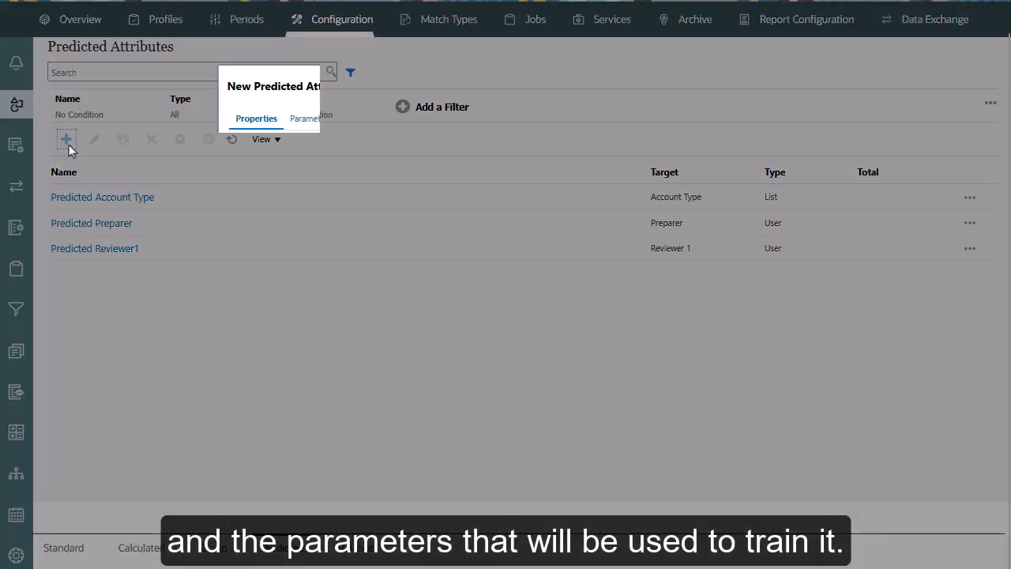
{"action": "left_click", "coordinate": [370, 162]}
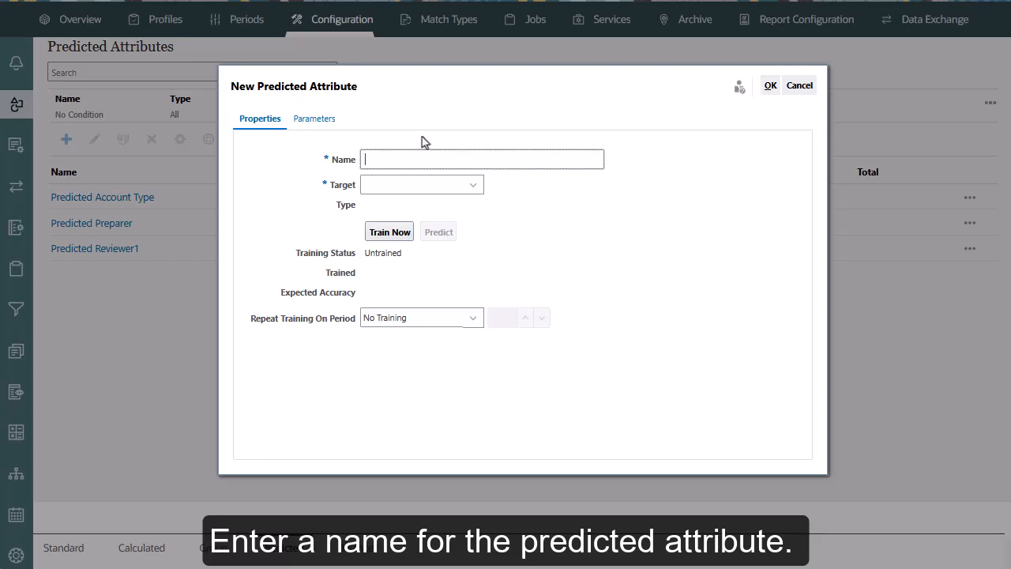
{"action": "type", "text": "Predicted Risk Rating"}
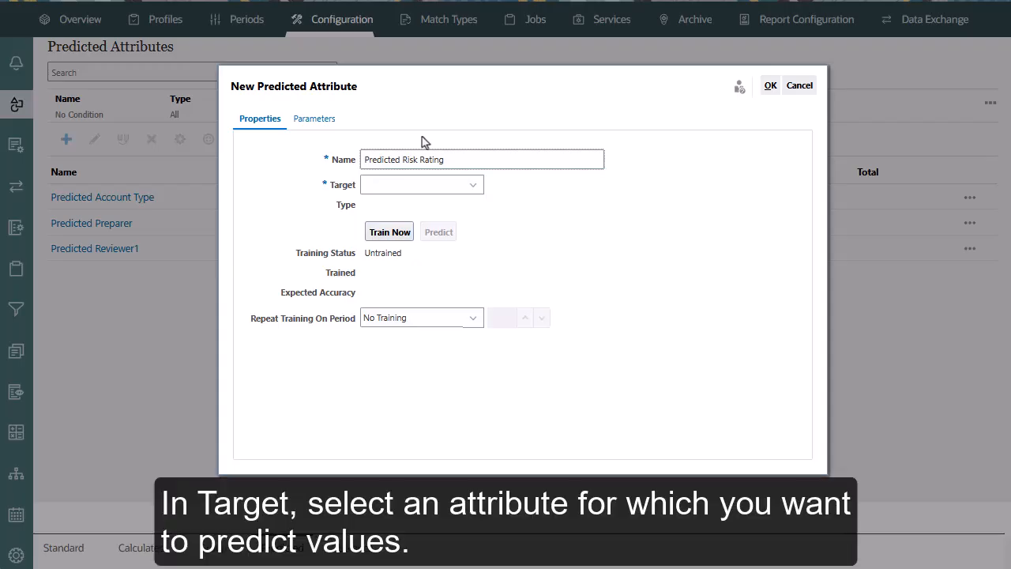
Set the target of the new predicted attribute to Risk Rating.
{"action": "left_click", "coordinate": [472, 187]}
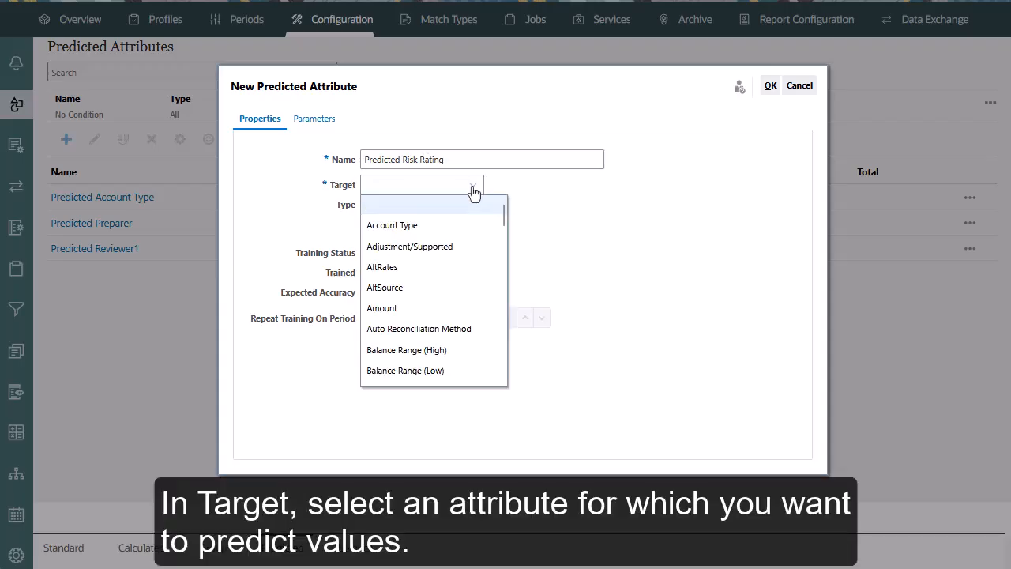
{"action": "scroll", "coordinate": [469, 221], "scroll_direction": "down", "scroll_amount": 5}
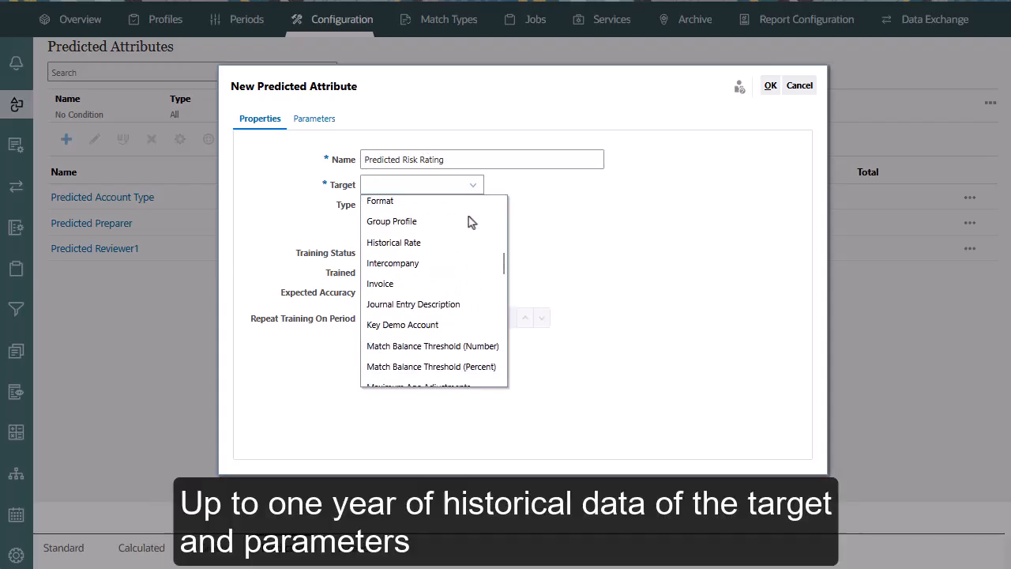
{"action": "scroll", "coordinate": [469, 221], "scroll_direction": "down", "scroll_amount": 10}
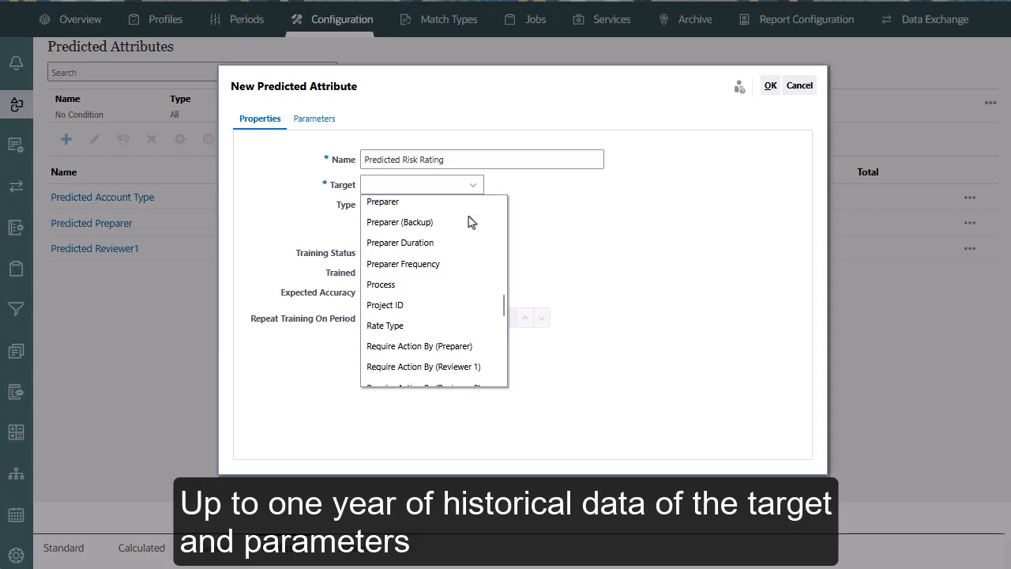
{"action": "scroll", "coordinate": [469, 220], "scroll_direction": "down", "scroll_amount": 2}
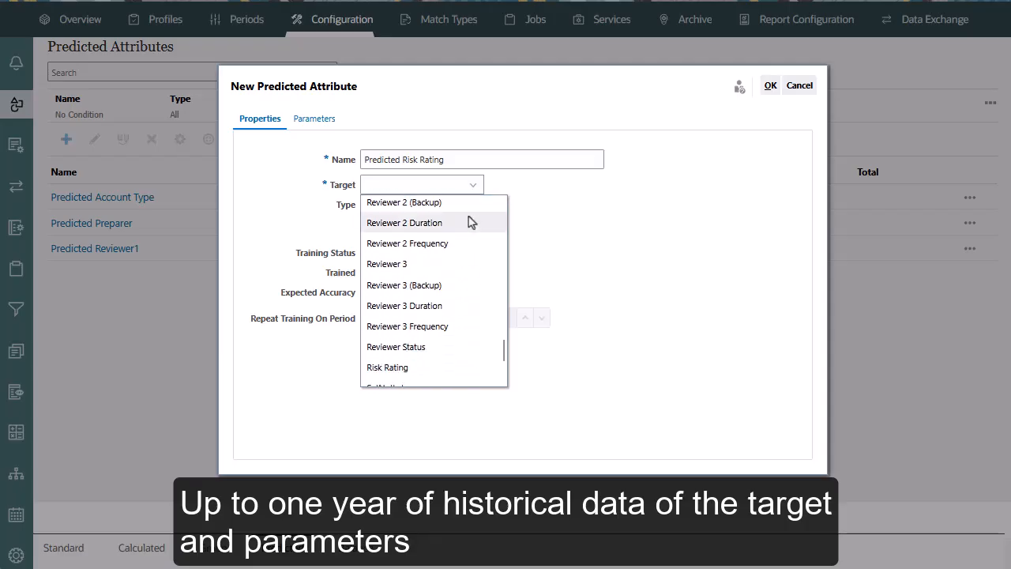
{"action": "left_click", "coordinate": [459, 371]}
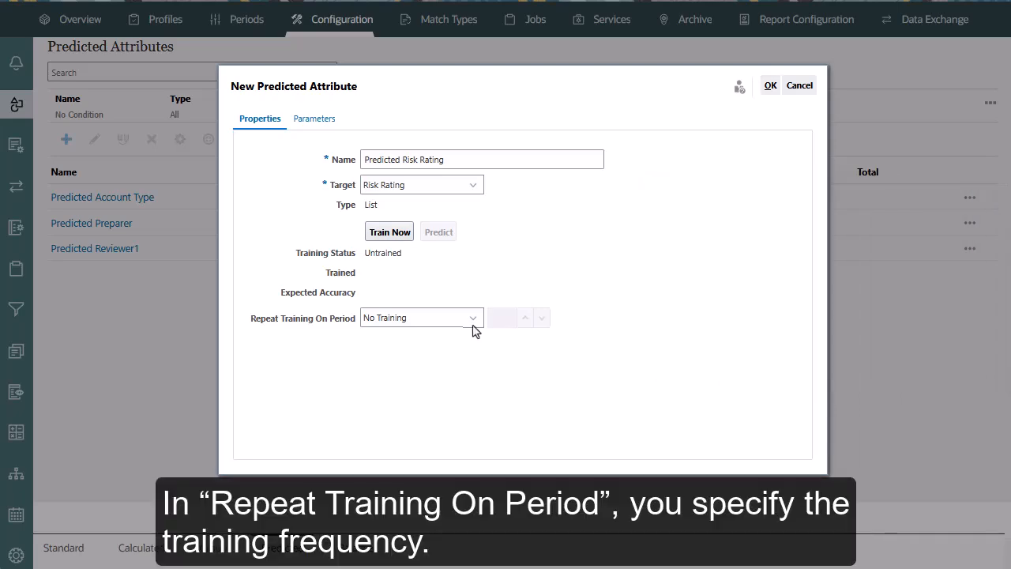
Schedule repeat training of the predicted attribute on the period's Start Date with an offset of 0.
{"action": "left_click", "coordinate": [473, 319]}
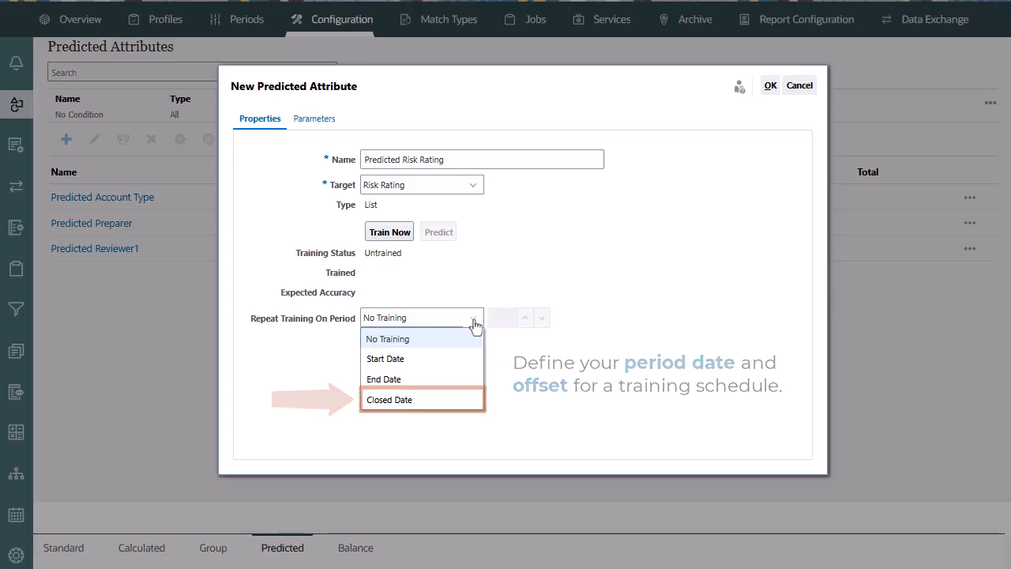
{"action": "left_click", "coordinate": [478, 358]}
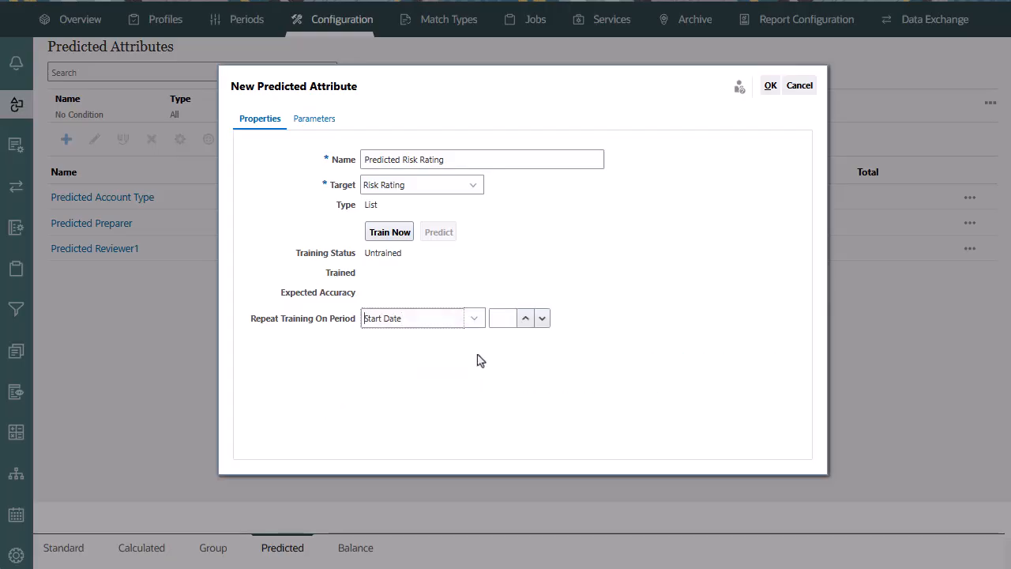
{"action": "left_click", "coordinate": [511, 317]}
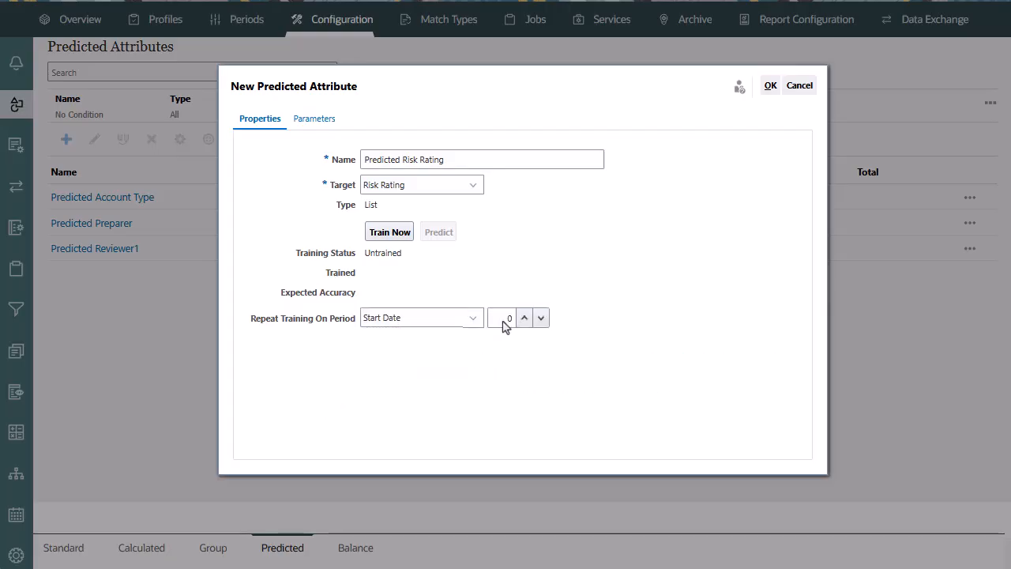
Add Activity Flag, Preparer Frequency and Source System Balance Functional Absolute as training parameters and save the predicted attribute.
{"action": "left_click", "coordinate": [310, 126]}
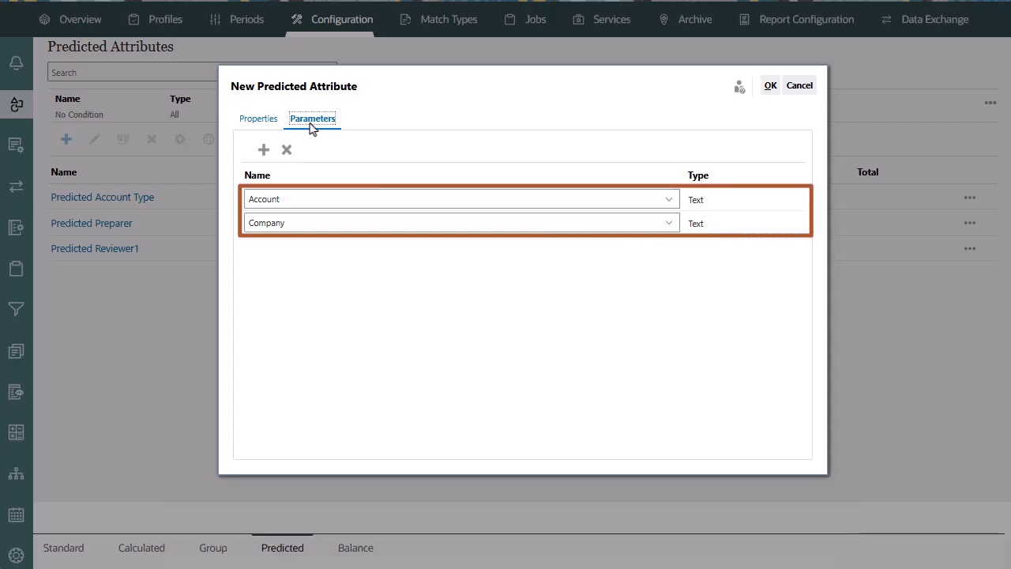
{"action": "left_click", "coordinate": [263, 149]}
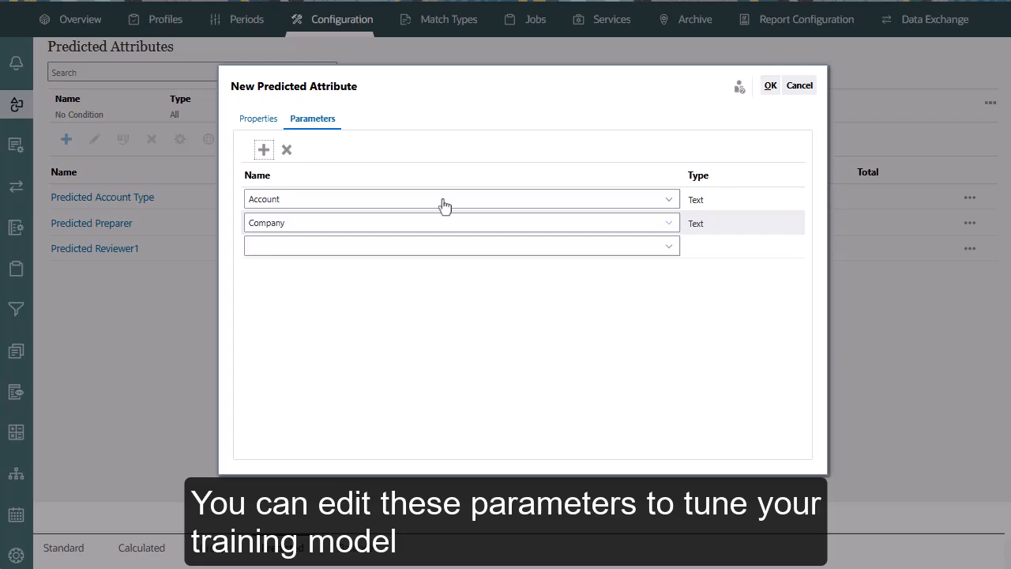
{"action": "left_click", "coordinate": [668, 246]}
{"action": "left_click", "coordinate": [645, 326]}
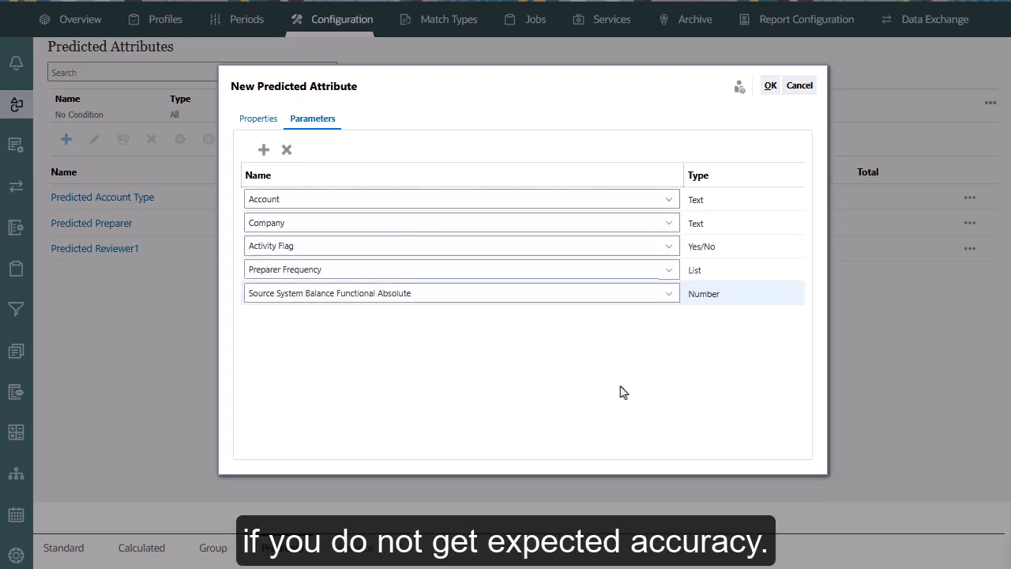
{"action": "left_click", "coordinate": [770, 87]}
Train the Predicted Risk Rating attribute for the May 2025 period and close the training progress dialog.
{"action": "left_click", "coordinate": [969, 275]}
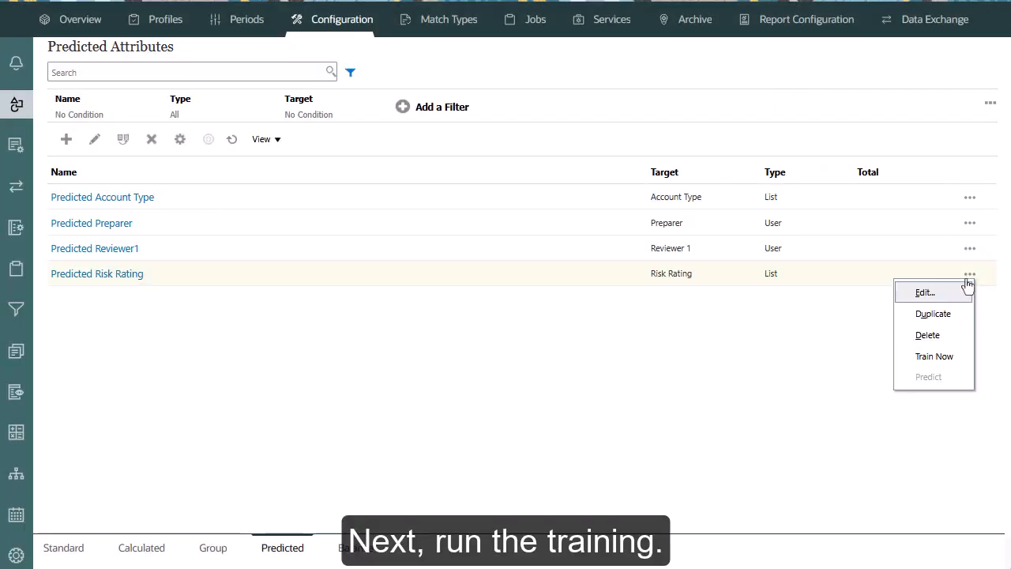
{"action": "left_click", "coordinate": [942, 357]}
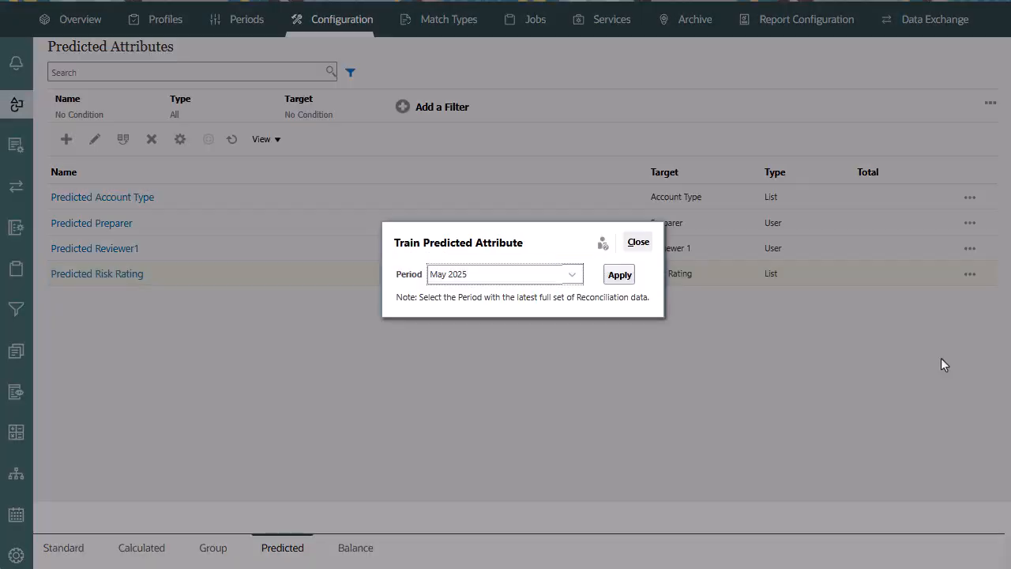
{"action": "left_click", "coordinate": [573, 274]}
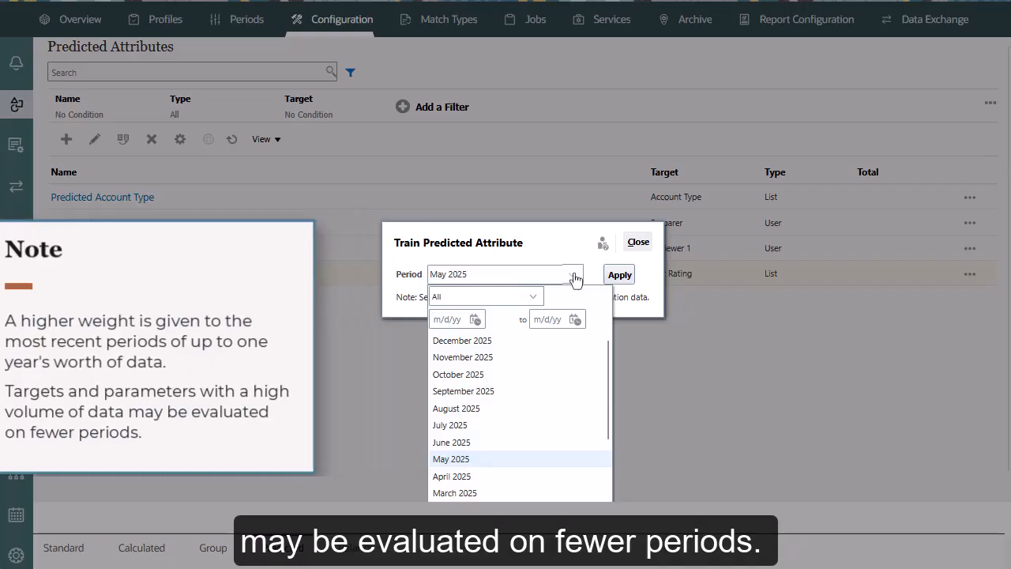
{"action": "left_click", "coordinate": [620, 278]}
{"action": "left_click", "coordinate": [621, 277]}
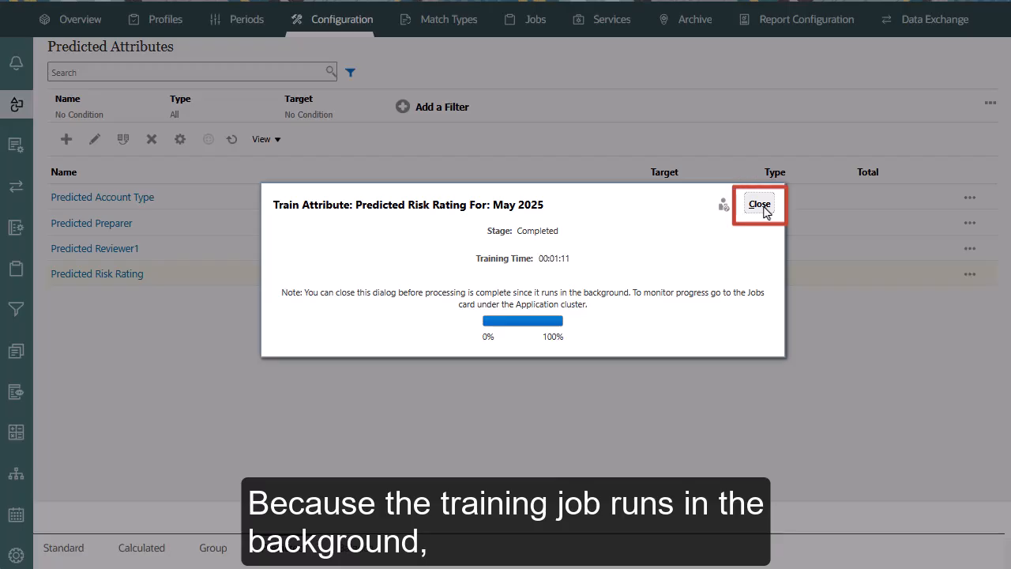
{"action": "left_click", "coordinate": [763, 206]}
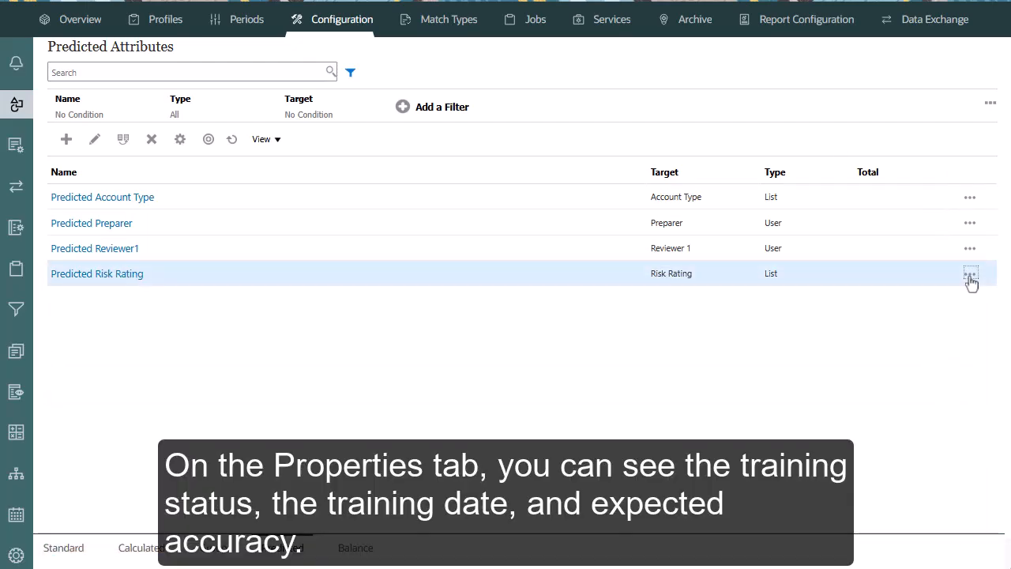
Run predictions for the Predicted Risk Rating attribute for the June 2025 period, then save and close the attribute.
{"action": "left_click", "coordinate": [970, 273]}
{"action": "left_click", "coordinate": [962, 294]}
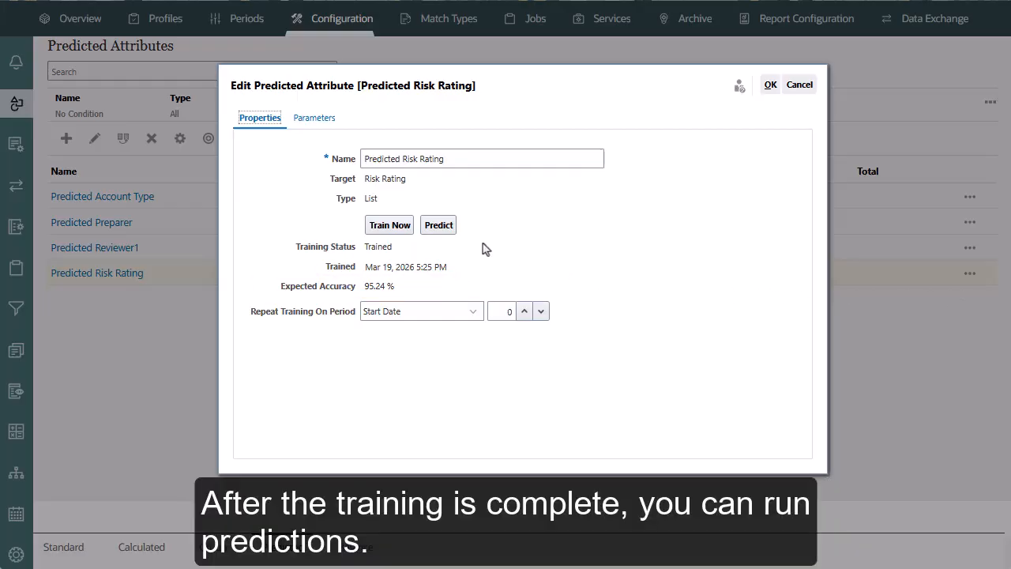
{"action": "left_click", "coordinate": [439, 225]}
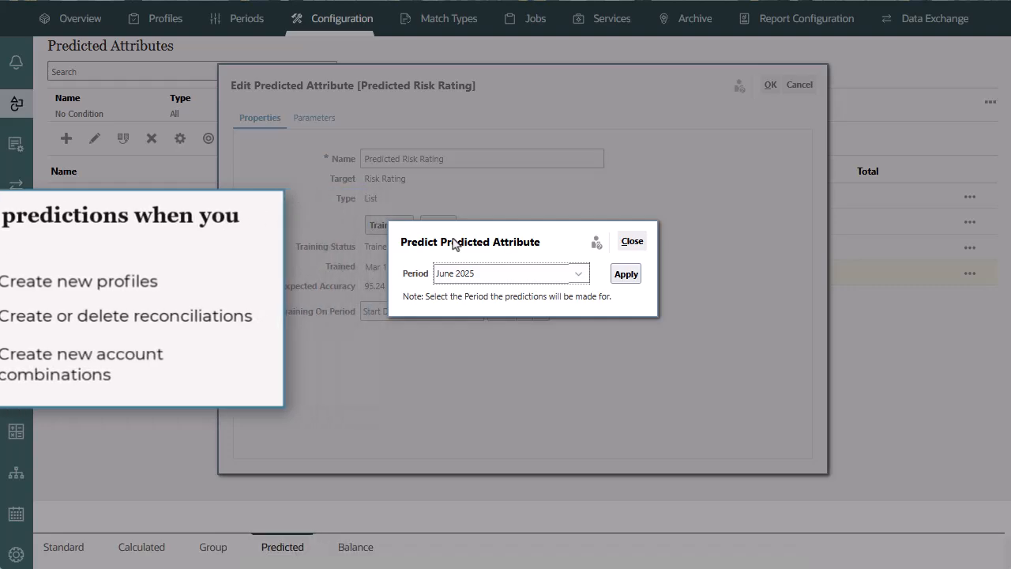
{"action": "left_click", "coordinate": [626, 275]}
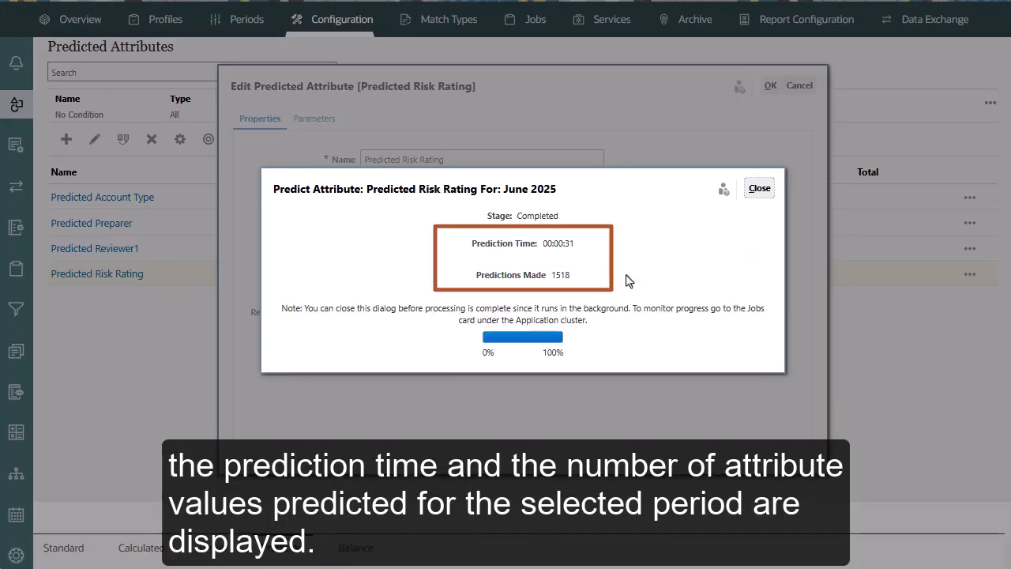
{"action": "left_click", "coordinate": [758, 190]}
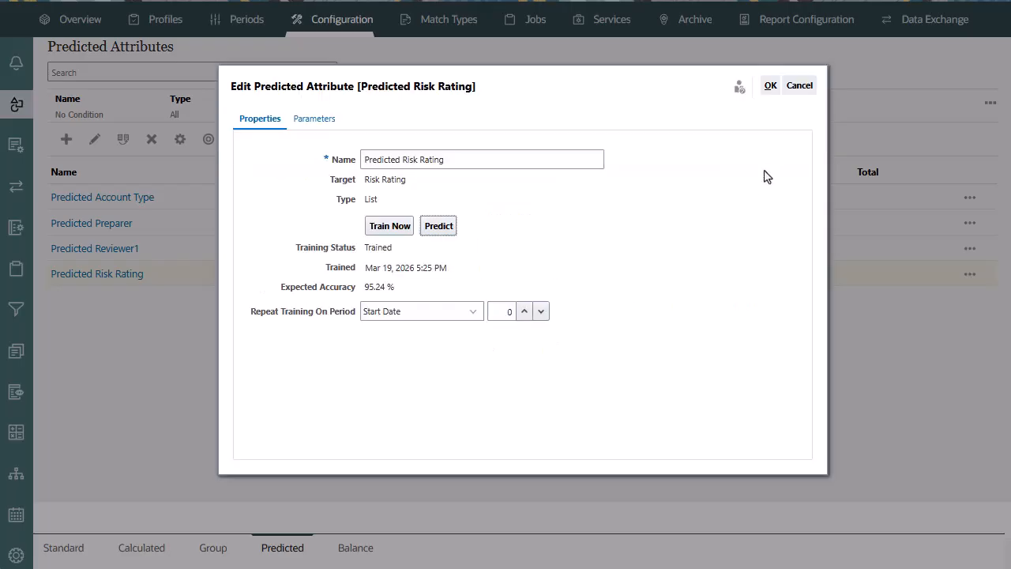
{"action": "left_click", "coordinate": [771, 89]}
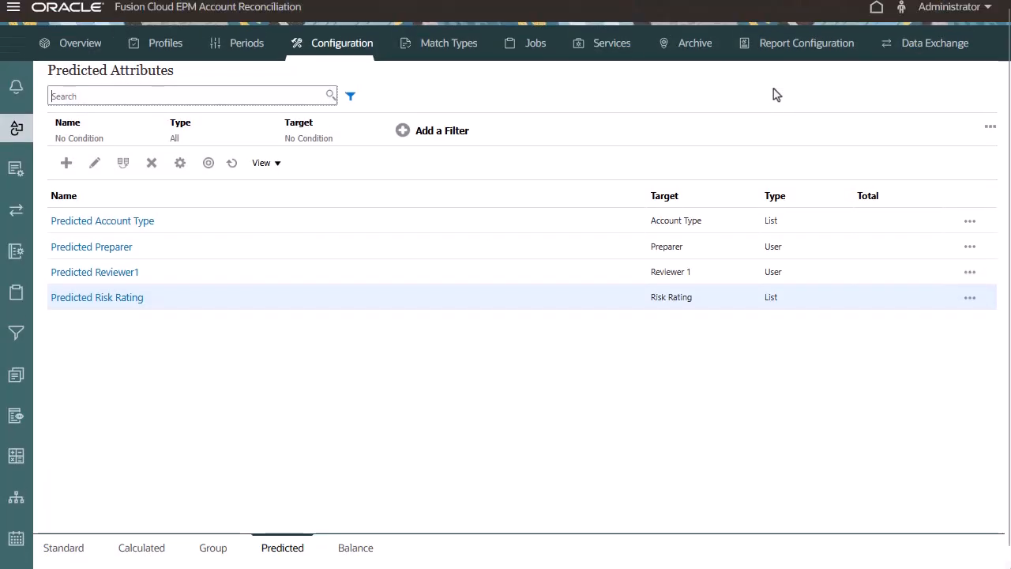
Examine the predicted risk ratings and their confidence in the June 2025 reconciliations list, then return to the home page.
{"action": "left_click", "coordinate": [877, 17]}
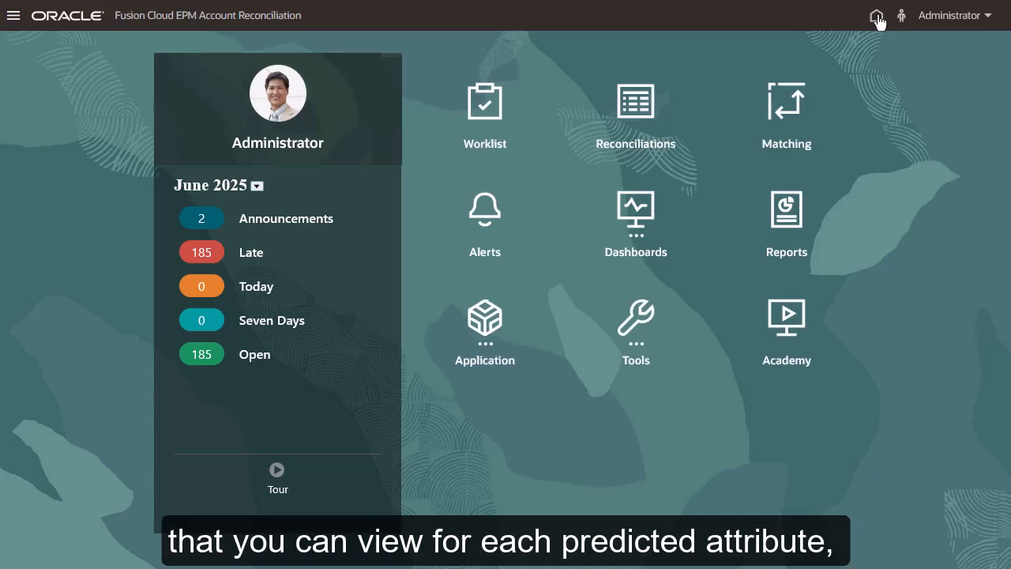
{"action": "left_click", "coordinate": [639, 109]}
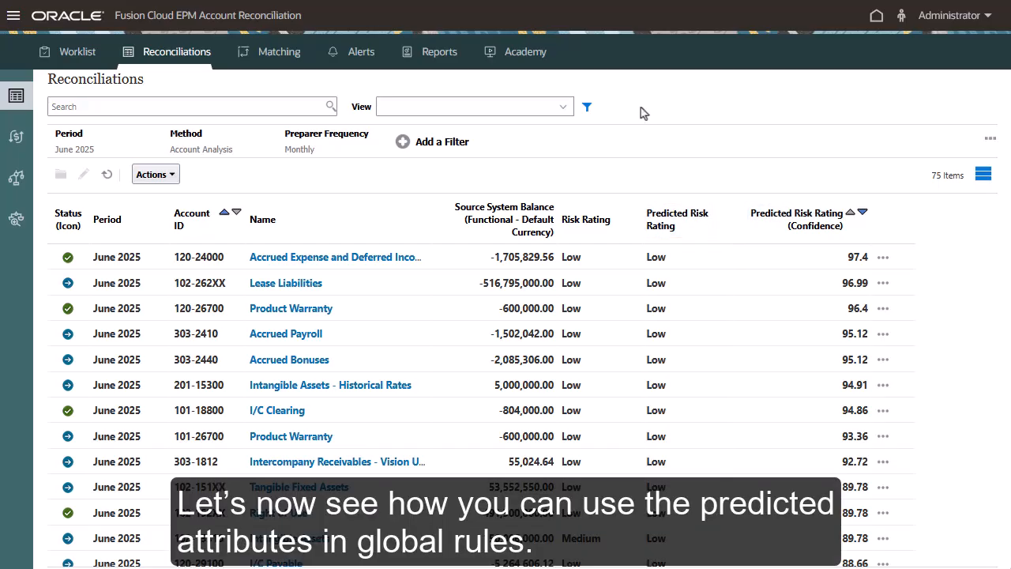
{"action": "left_click", "coordinate": [875, 18]}
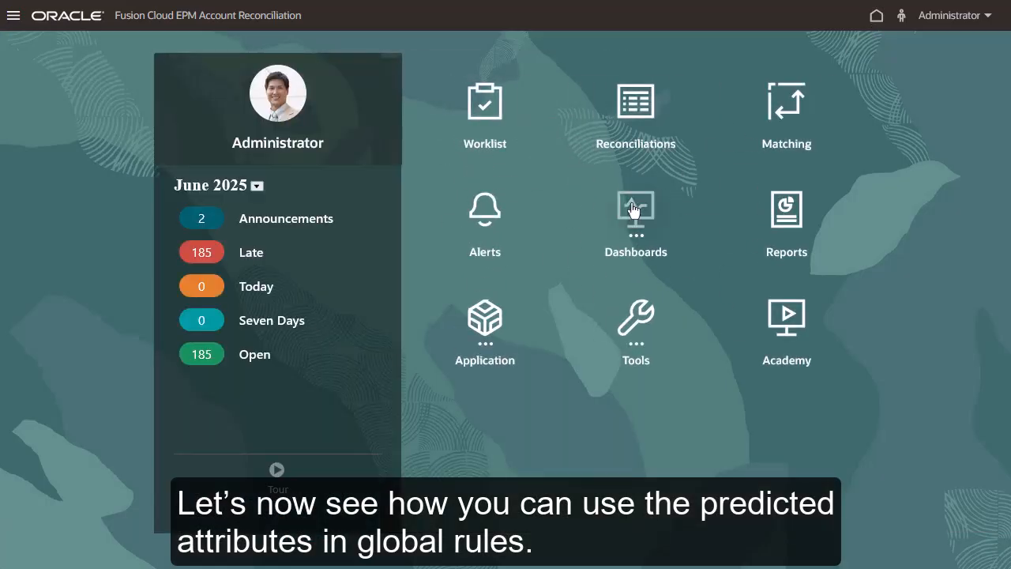
Open the Attribute Updates global rule for editing in the application configuration.
{"action": "left_click", "coordinate": [485, 320]}
{"action": "left_click", "coordinate": [822, 435]}
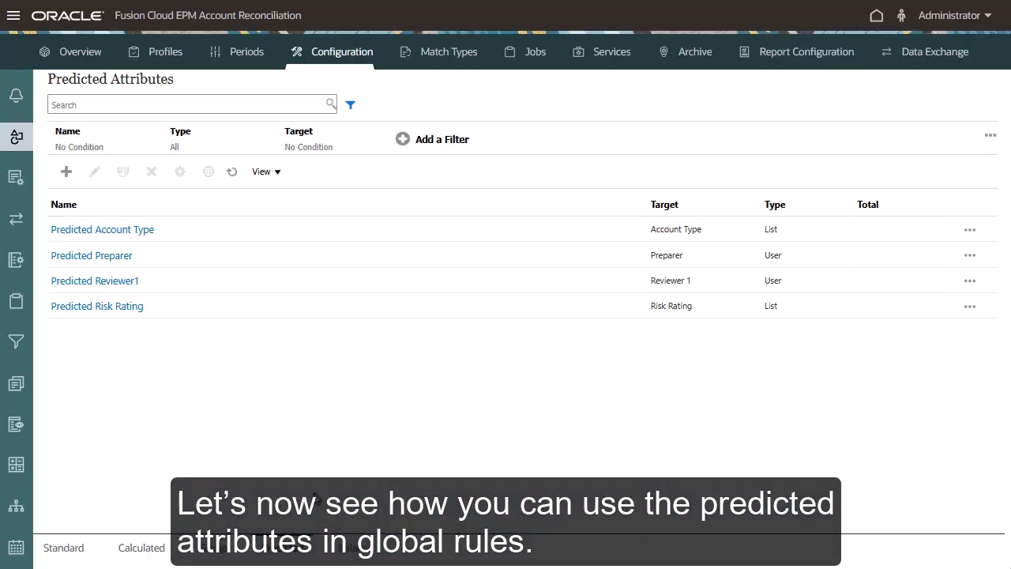
{"action": "left_click", "coordinate": [16, 468]}
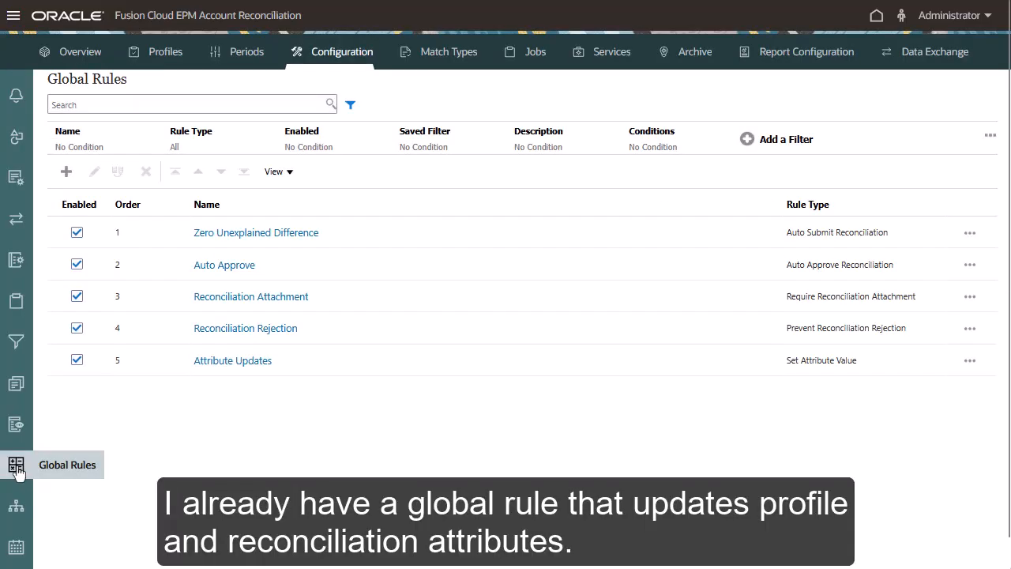
{"action": "left_click", "coordinate": [210, 364]}
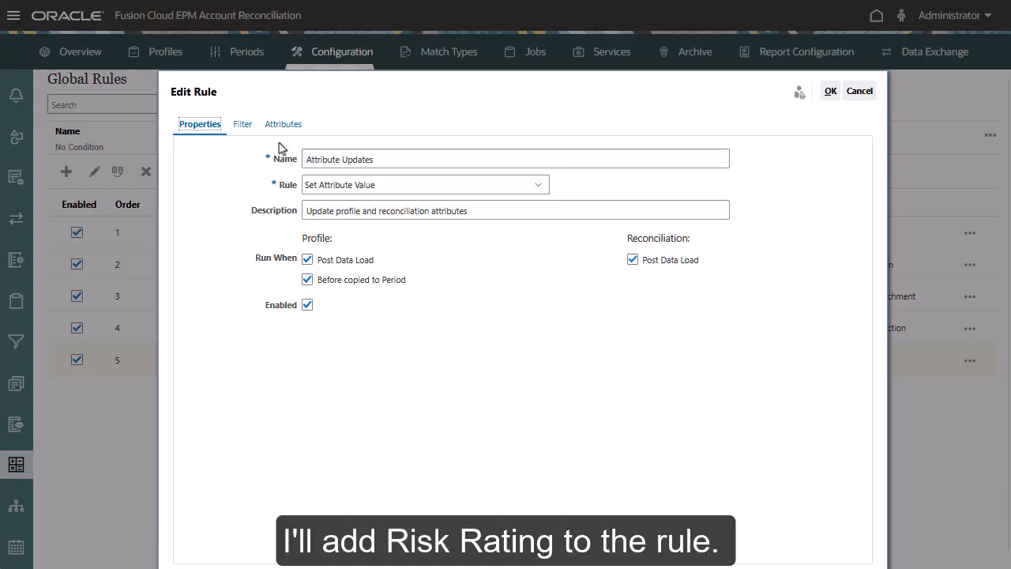
Add a Risk Rating attribute row to the Attribute Updates rule, using the Copy method and Replace operation.
{"action": "left_click", "coordinate": [283, 127]}
{"action": "left_click", "coordinate": [193, 156]}
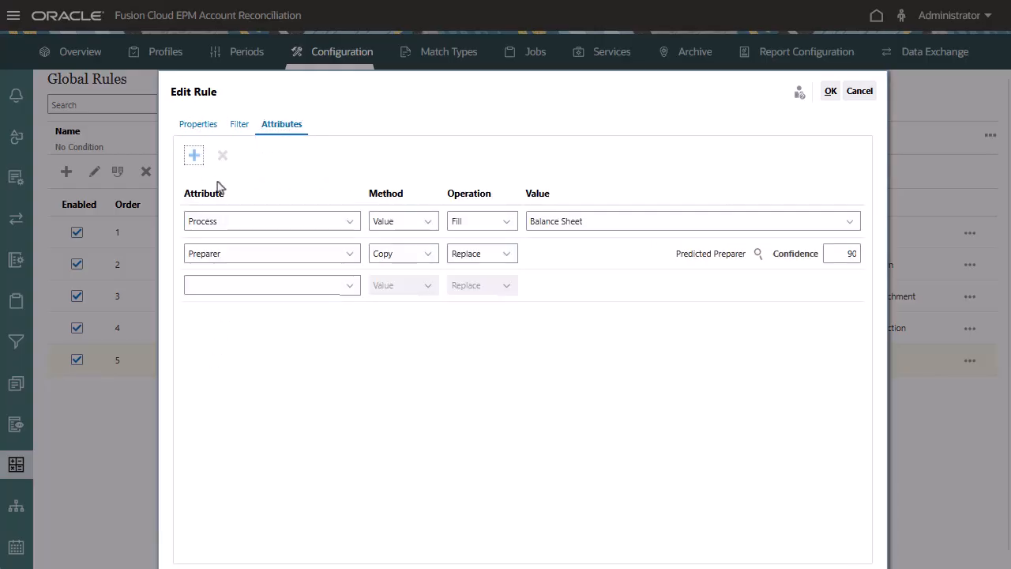
{"action": "left_click", "coordinate": [350, 286]}
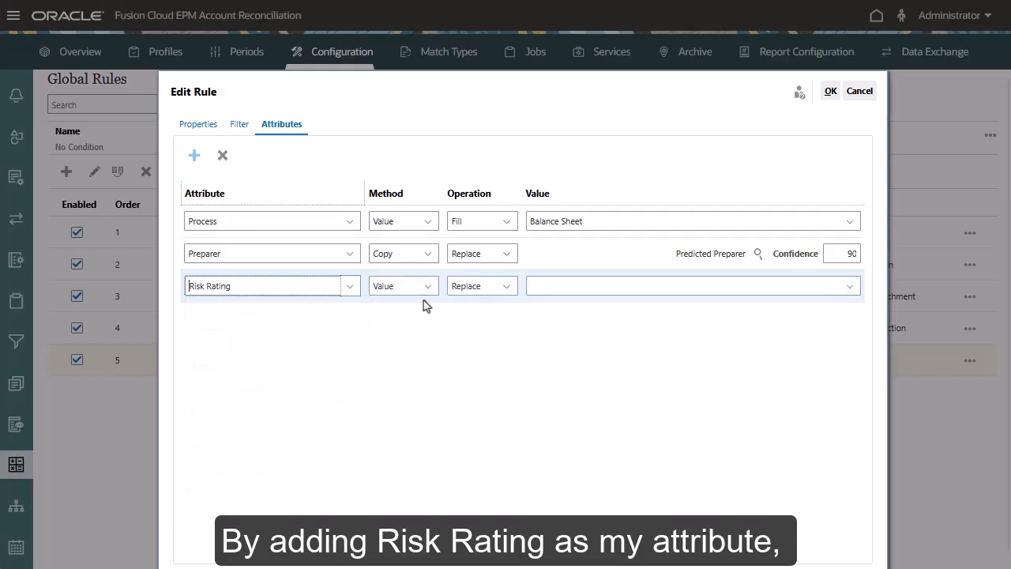
{"action": "left_click", "coordinate": [430, 289]}
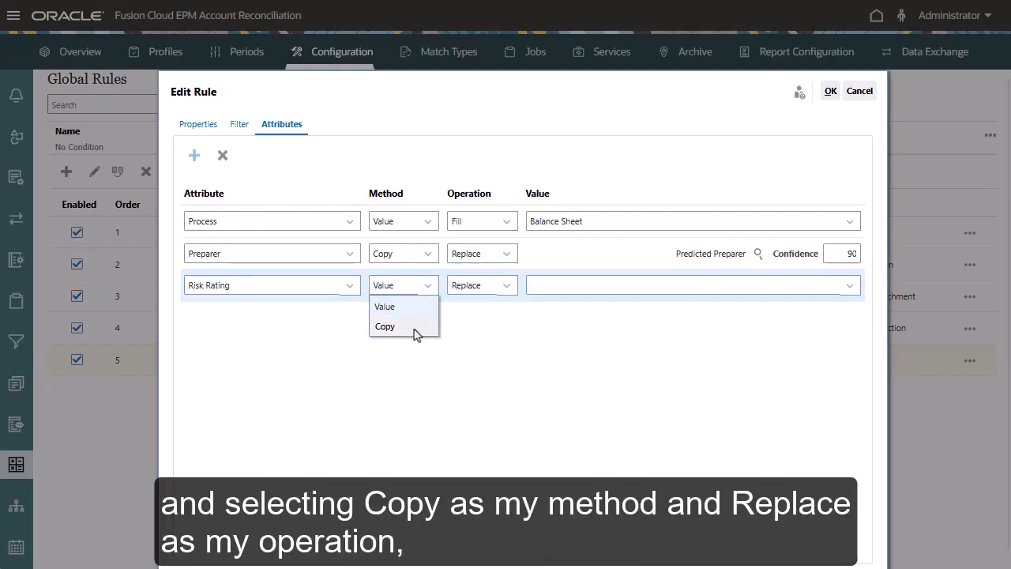
{"action": "left_click", "coordinate": [415, 330]}
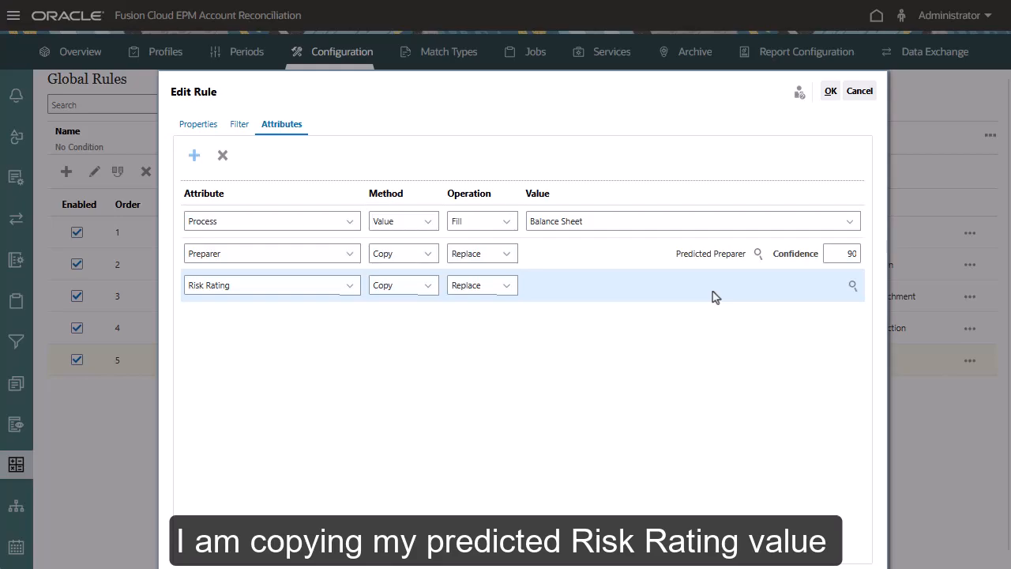
Set Predicted Risk Rating as the source value for Risk Rating with a confidence of 95, and save the rule.
{"action": "left_click", "coordinate": [855, 287]}
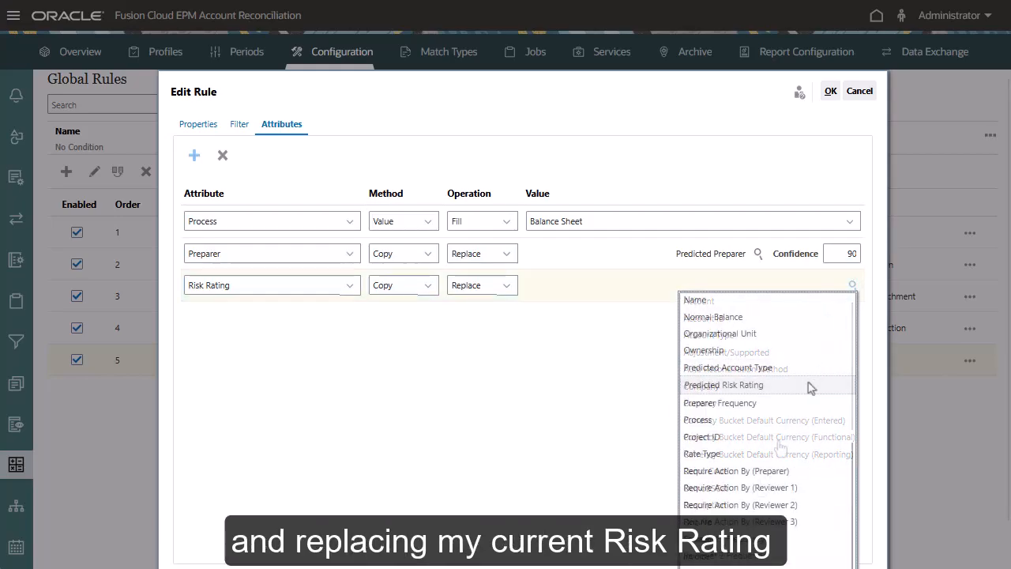
{"action": "left_click", "coordinate": [811, 385]}
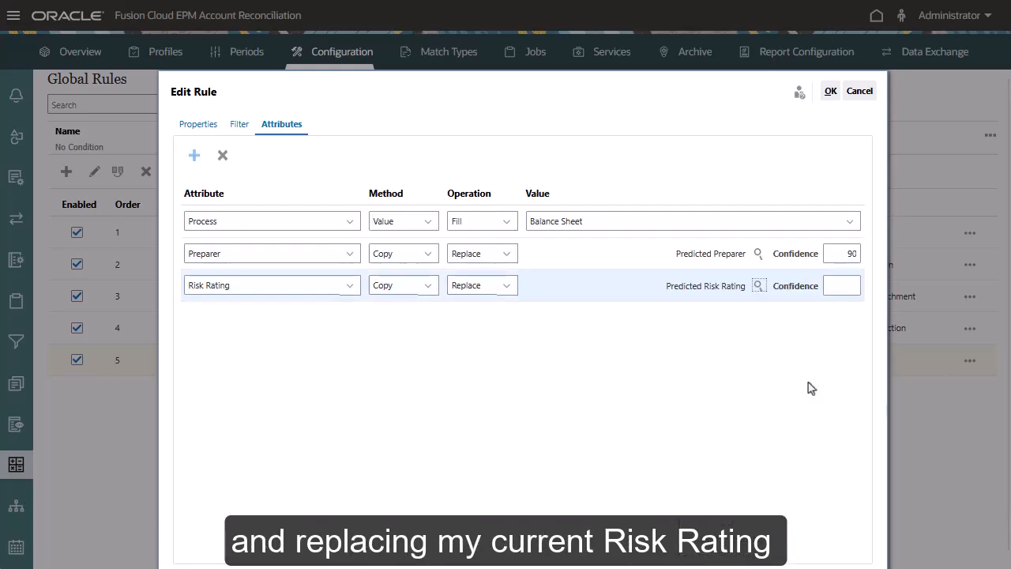
{"action": "left_click", "coordinate": [846, 287]}
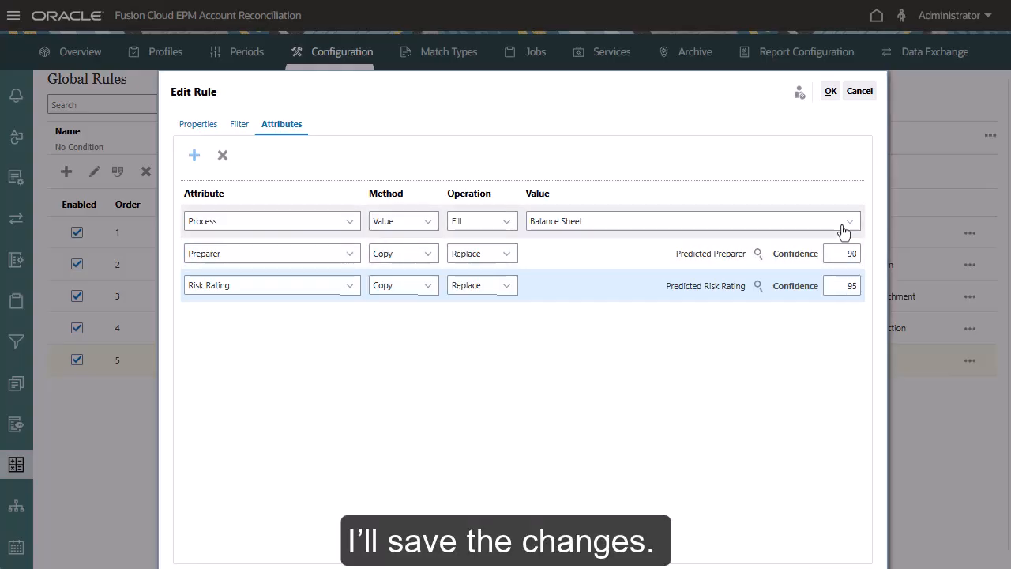
{"action": "left_click", "coordinate": [830, 92]}
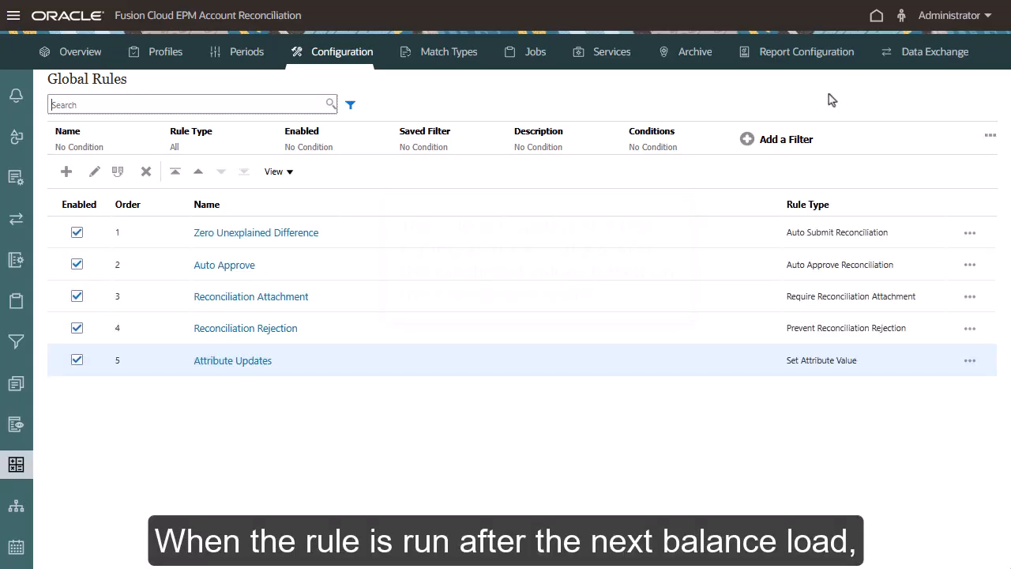